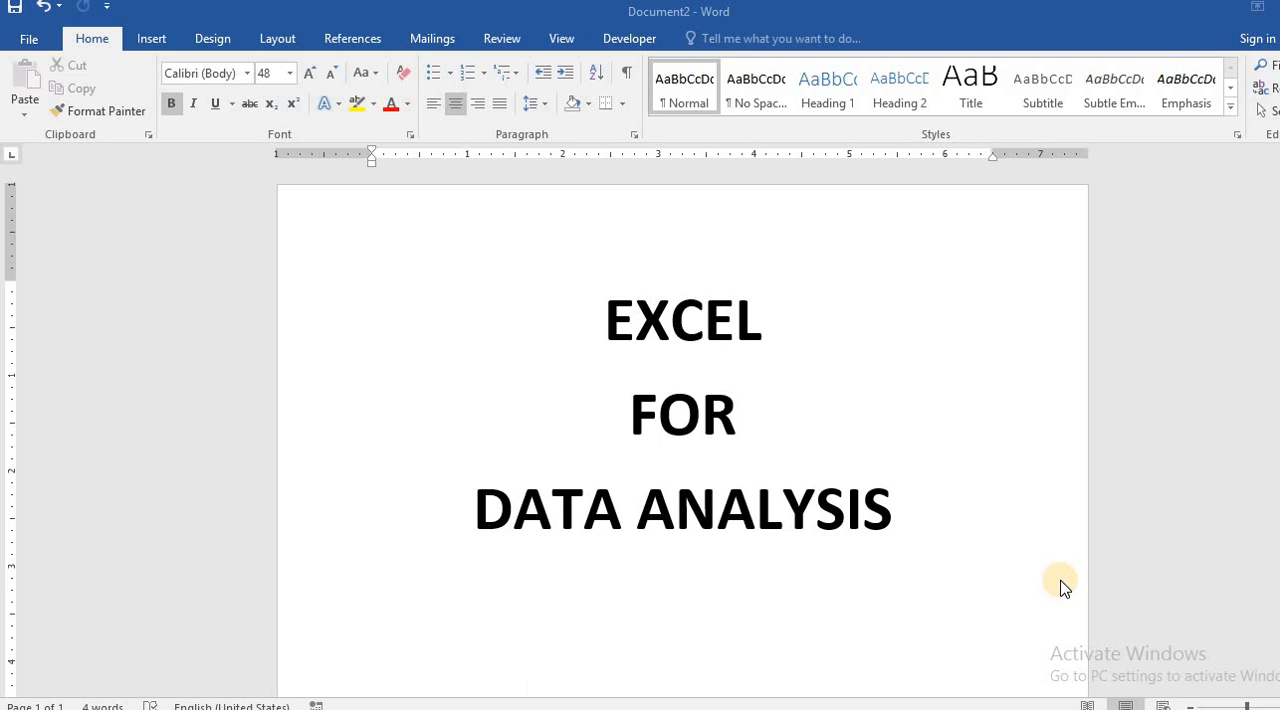
Step: Switch to Document1 in Word and read through the Training Evaluation Form from its header to statement 10
mouse_move(575, 708)
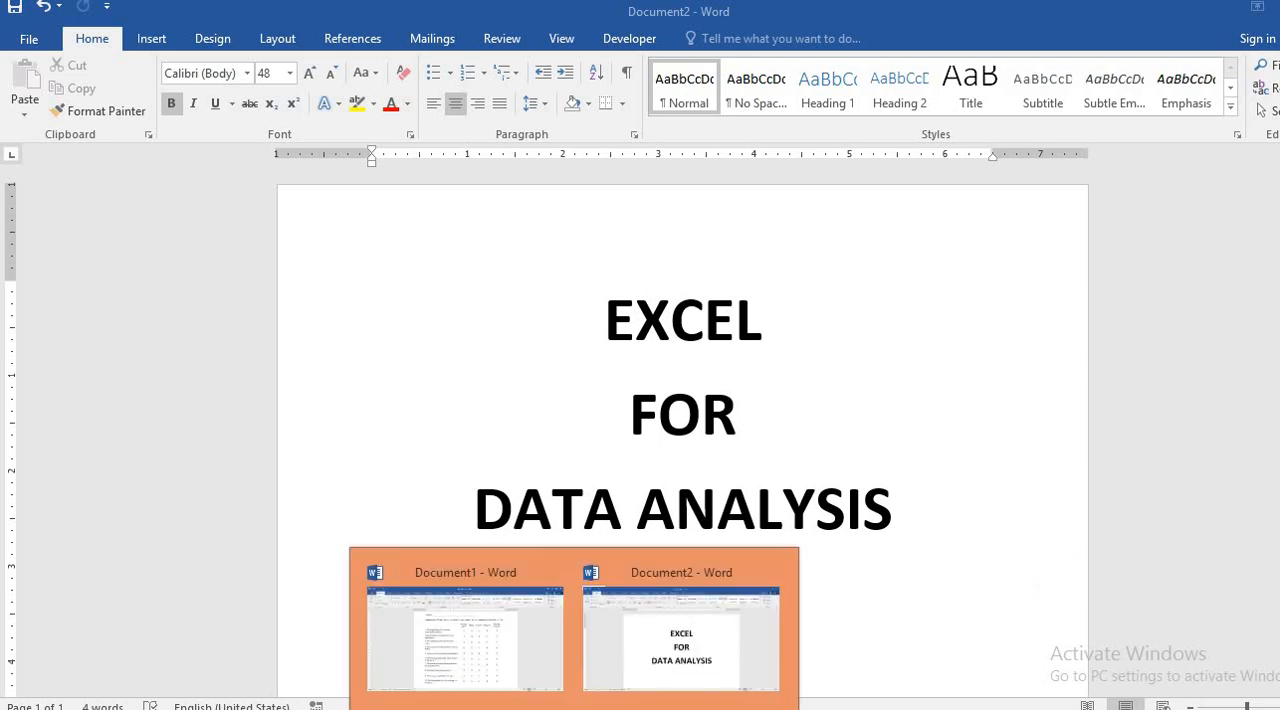
click(522, 676)
scroll(683, 430, up, 5)
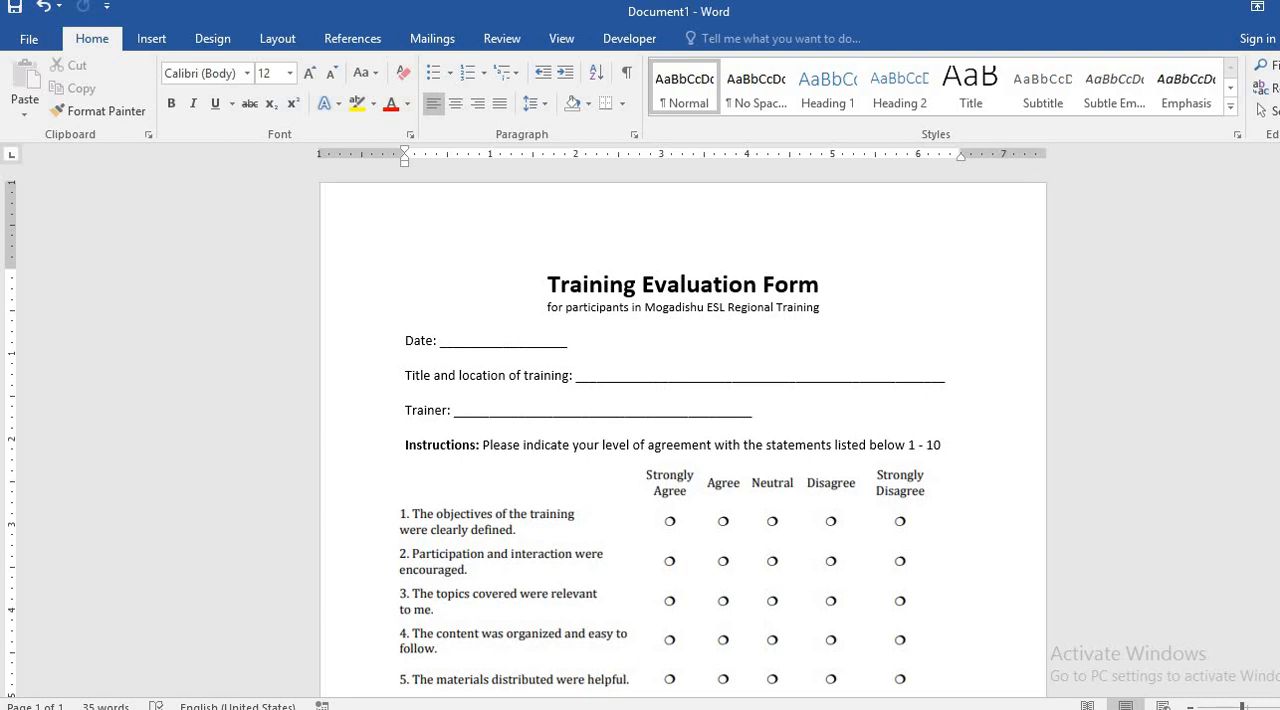
drag(1242, 707, 1251, 707)
scroll(640, 430, down, 5)
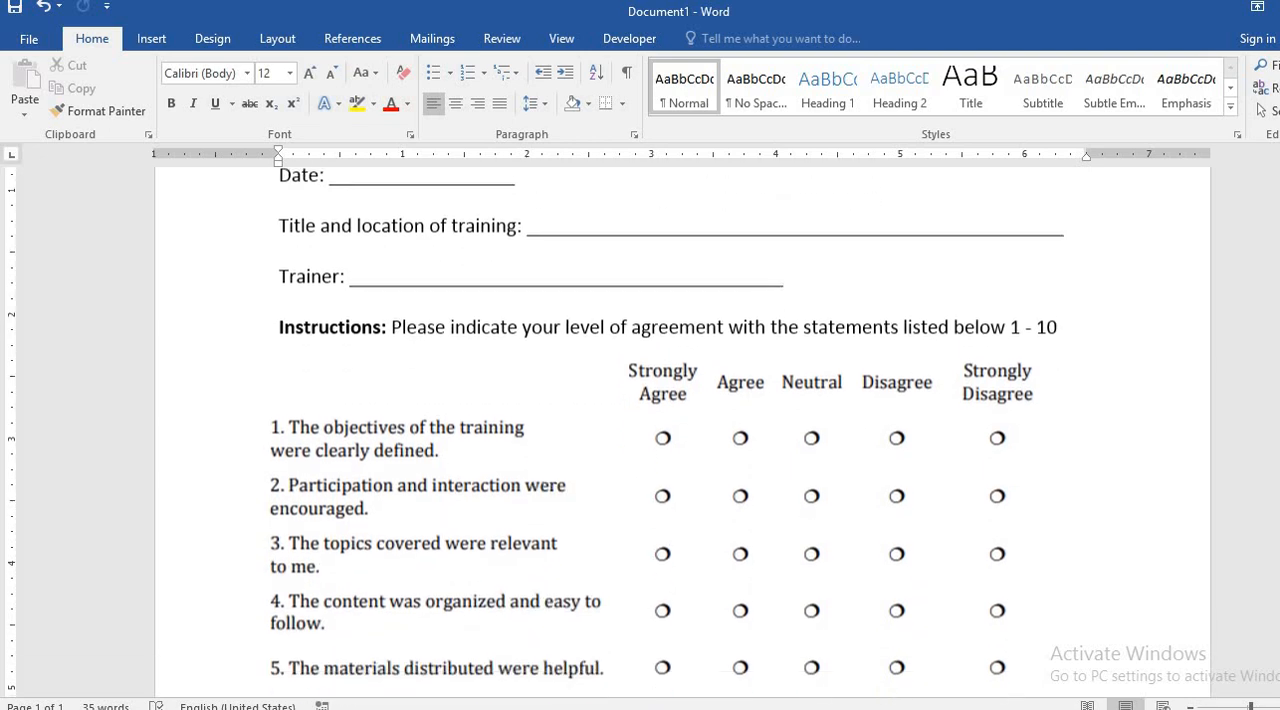
scroll(640, 430, down, 6)
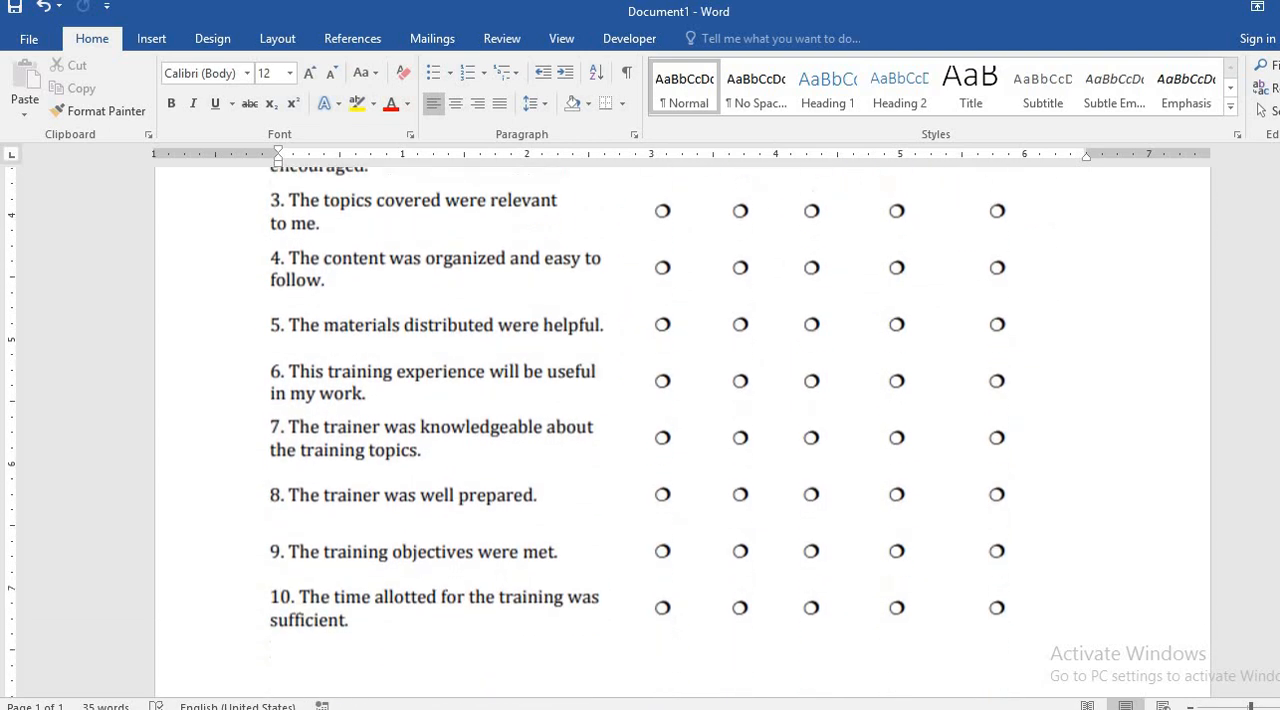
scroll(640, 430, up, 13)
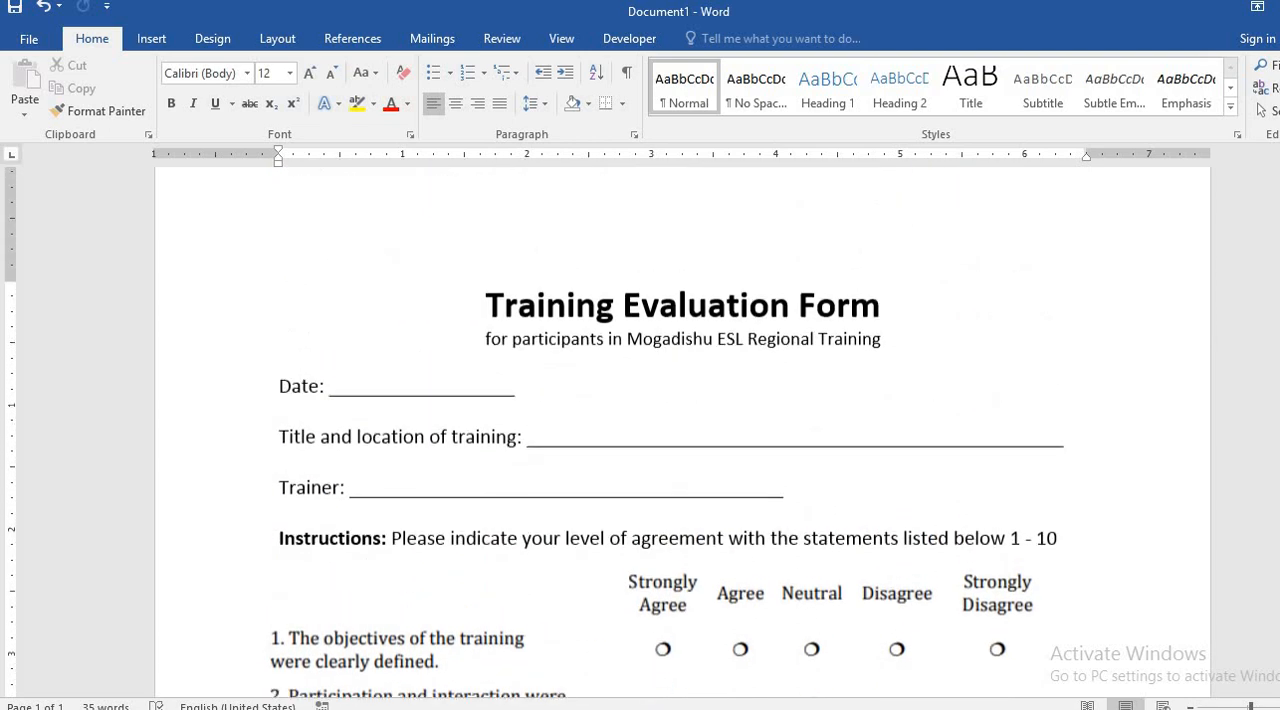
scroll(640, 430, down, 6)
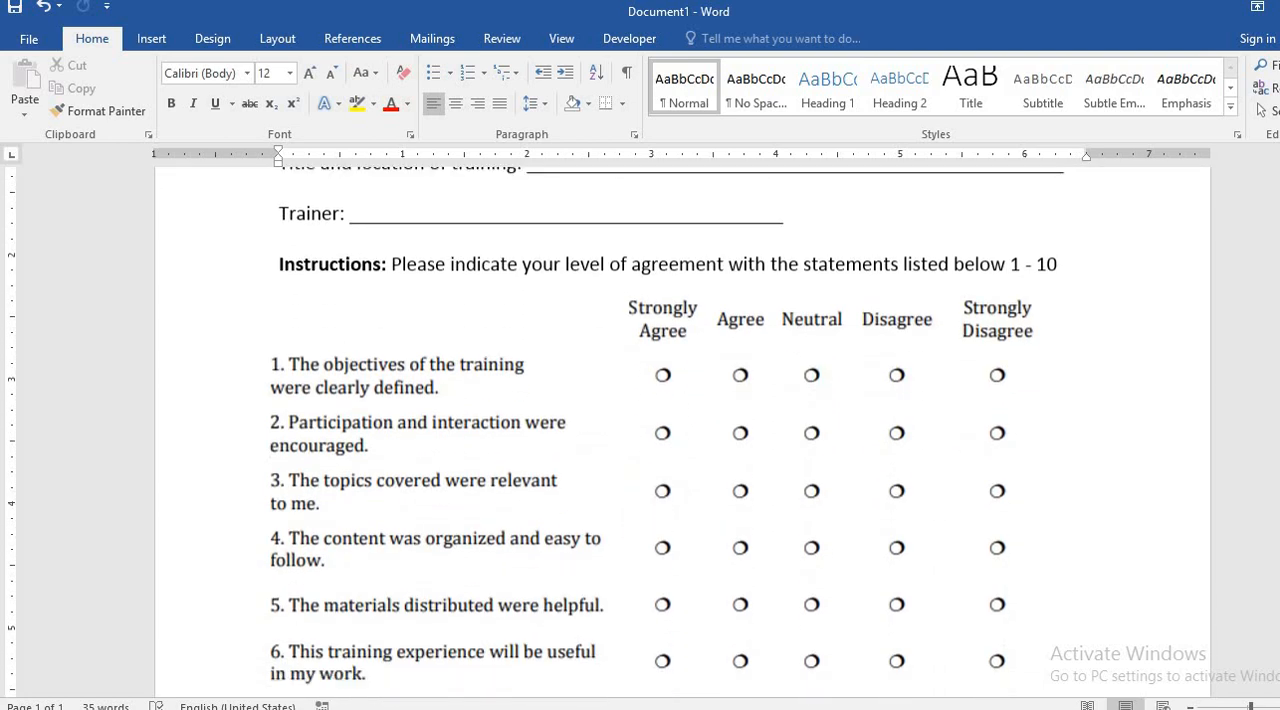
scroll(640, 430, up, 6)
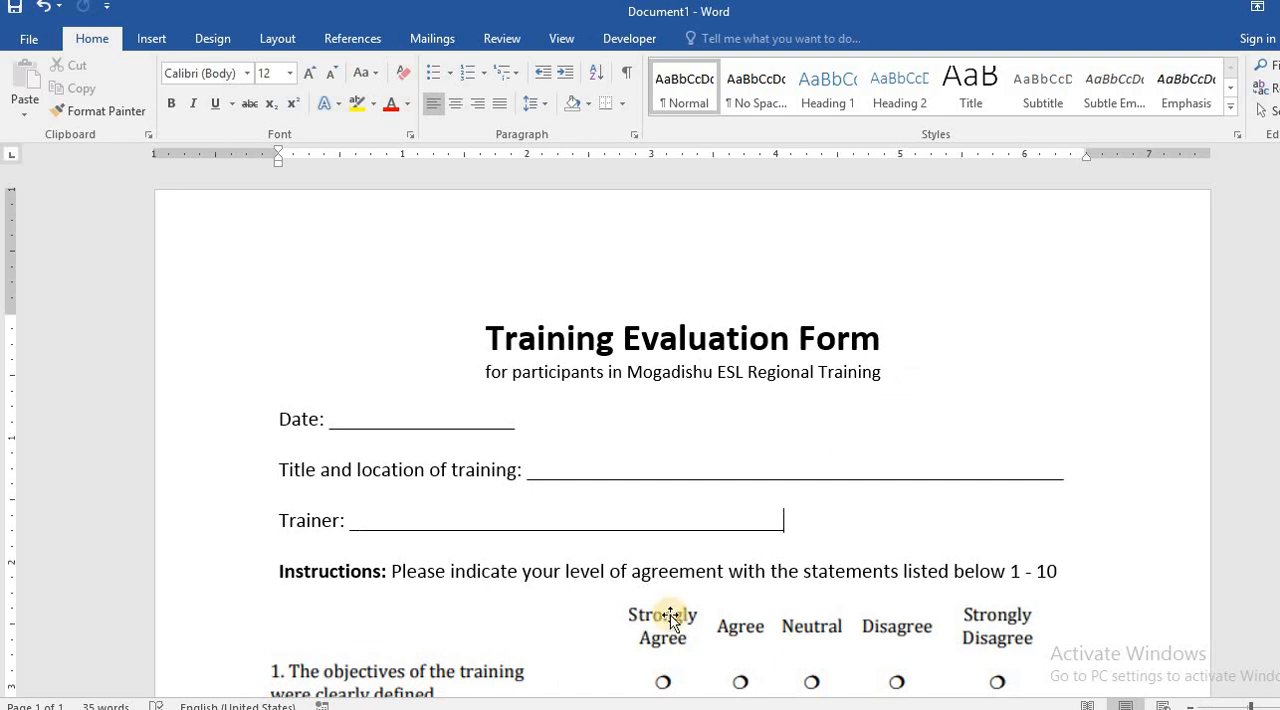
Step: Examine the form's instructions, the agreement scale from Strongly Agree to Strongly Disagree, and the numbered statements
click(723, 456)
scroll(682, 440, down, 7)
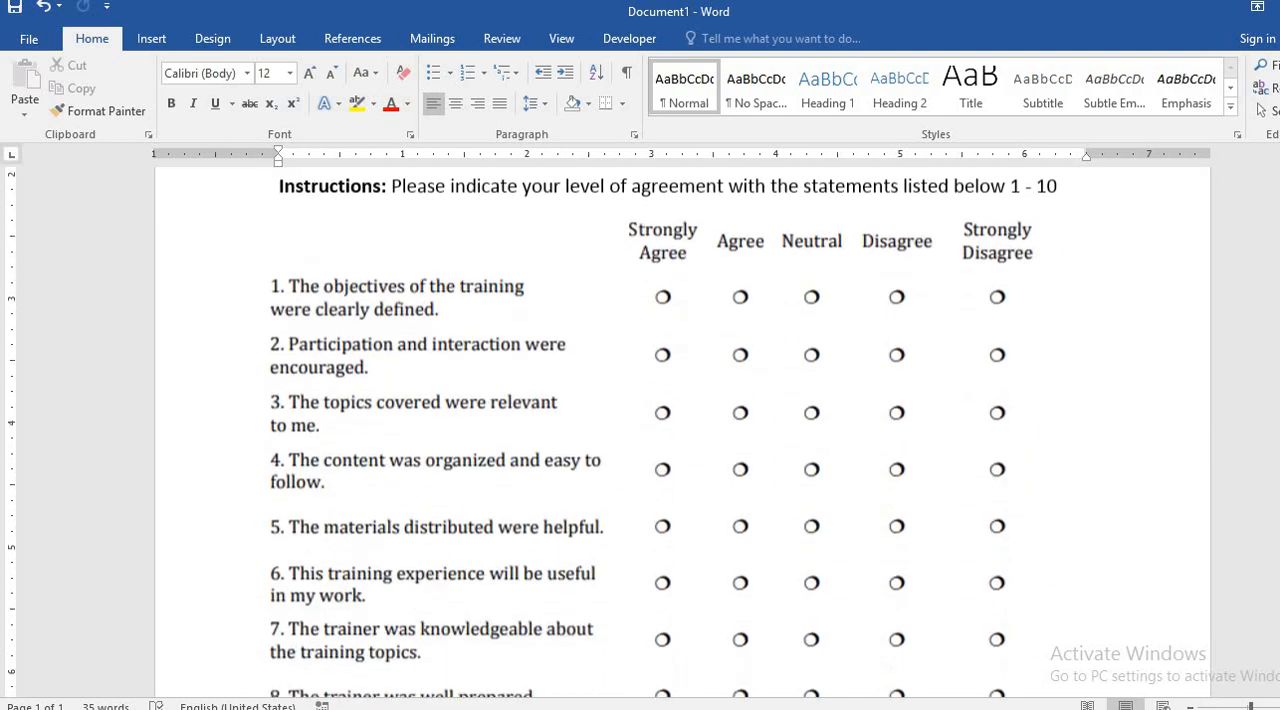
scroll(682, 440, down, 3)
scroll(682, 440, up, 3)
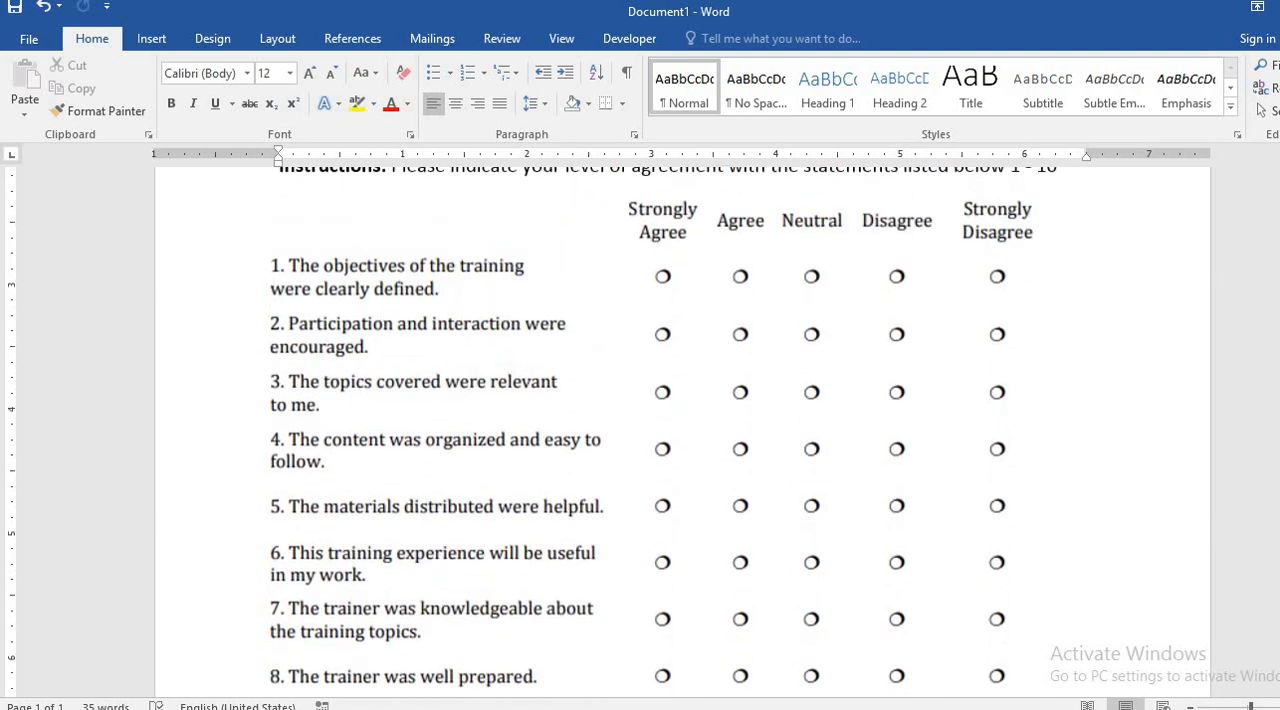
scroll(682, 440, up, 6)
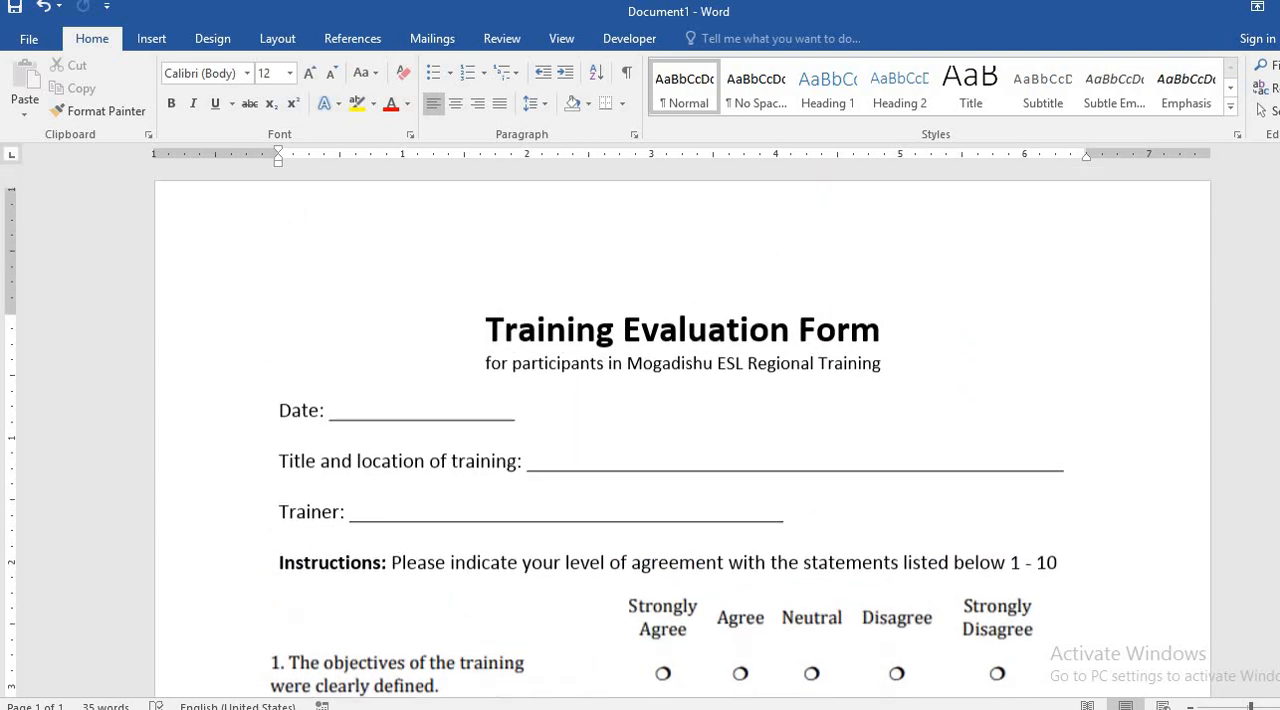
scroll(682, 440, down, 6)
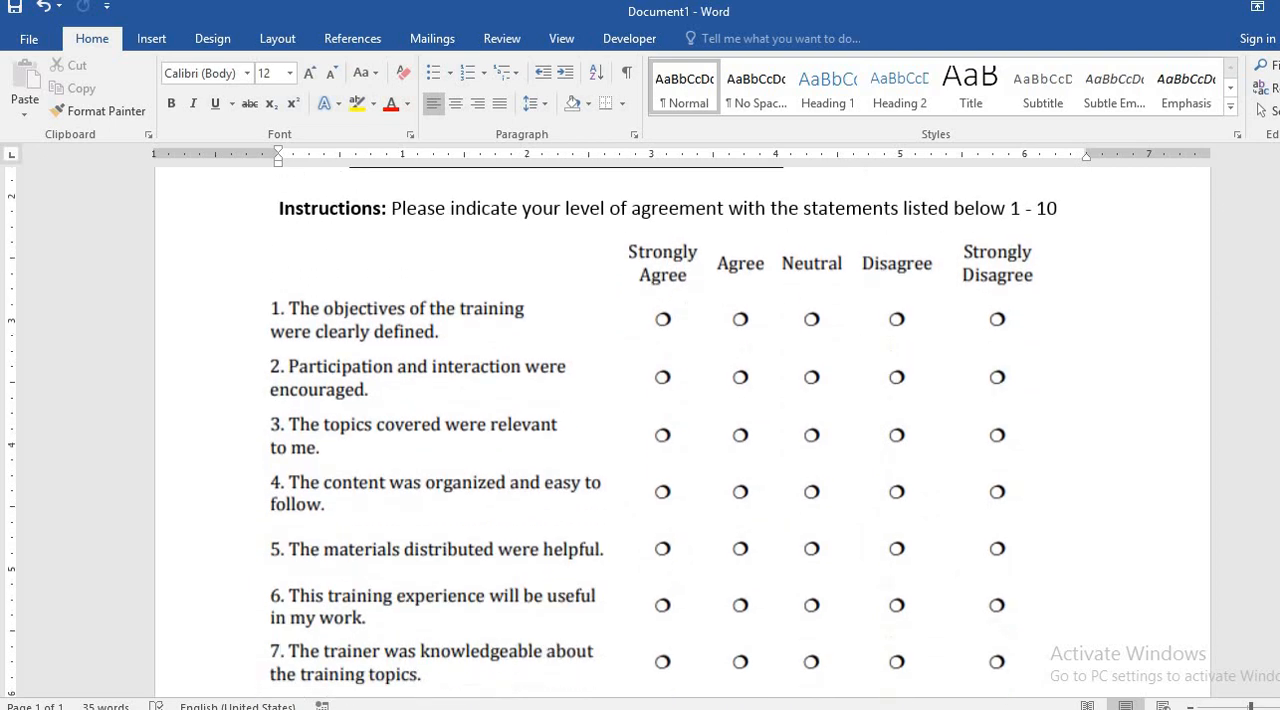
scroll(682, 440, down, 5)
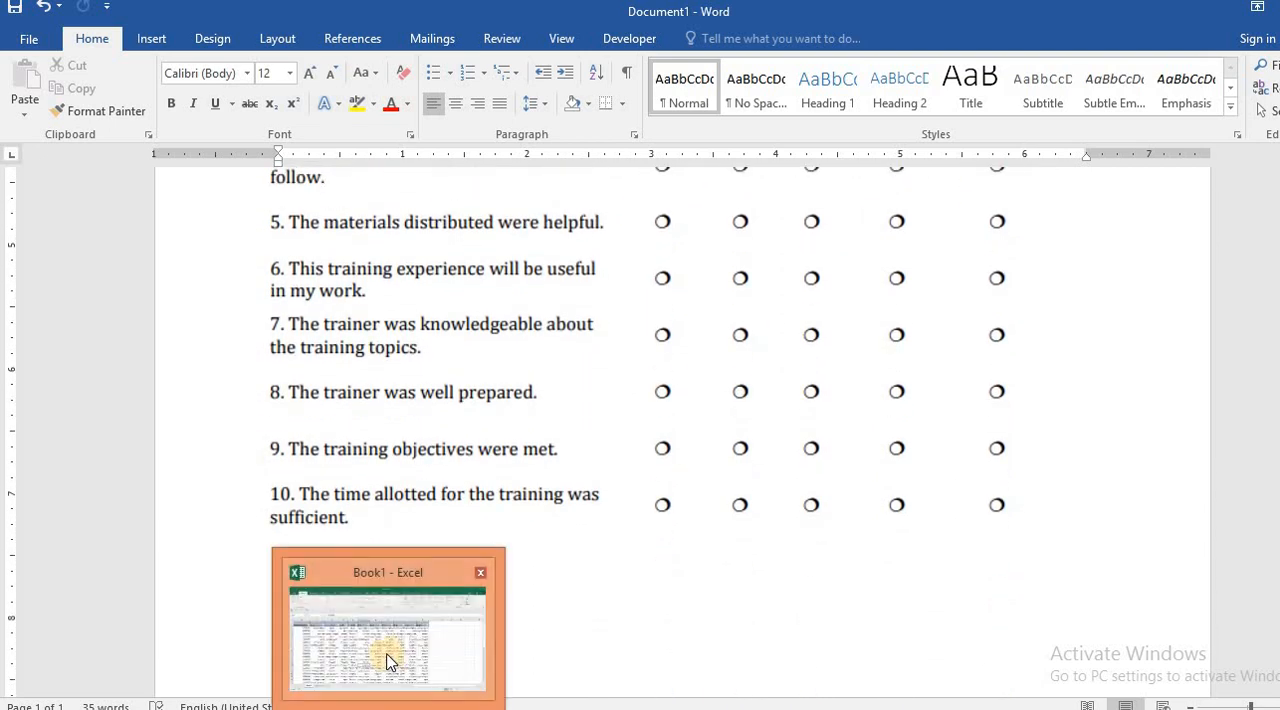
Step: Switch to Book1 in Excel and examine the responses on Sheet1, then the percentage table and column chart on Sheet5
click(283, 620)
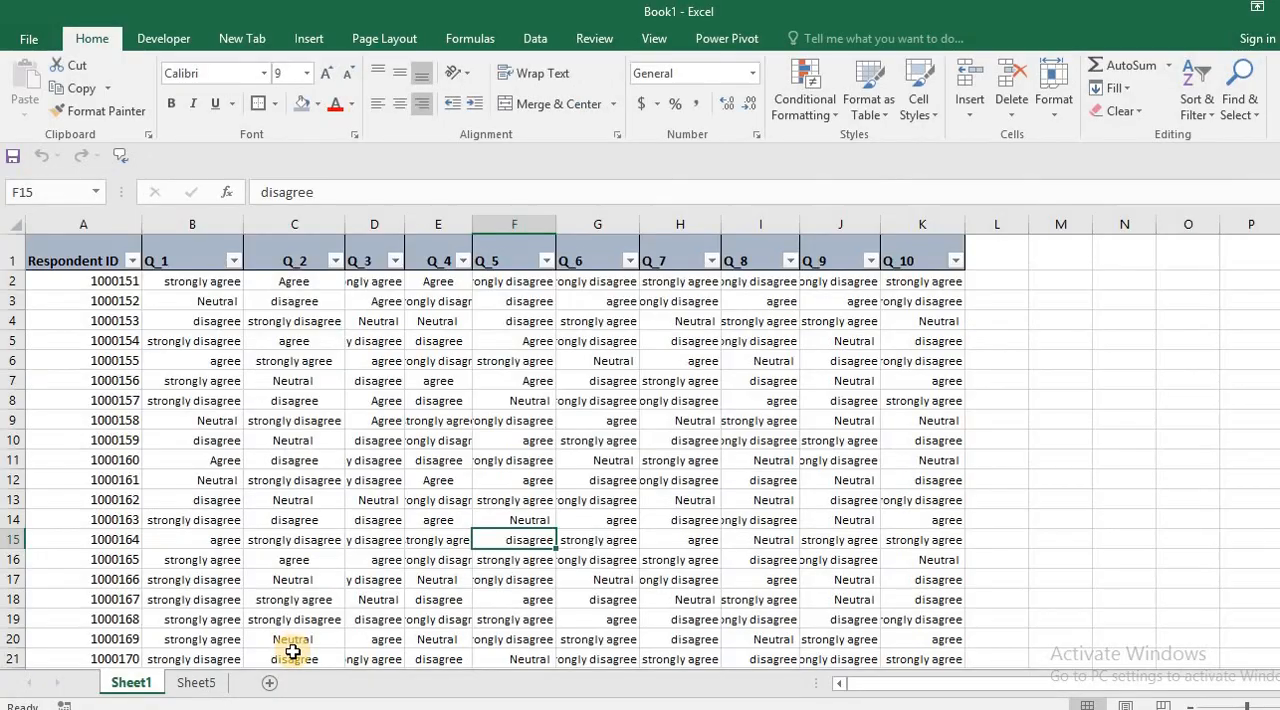
click(211, 683)
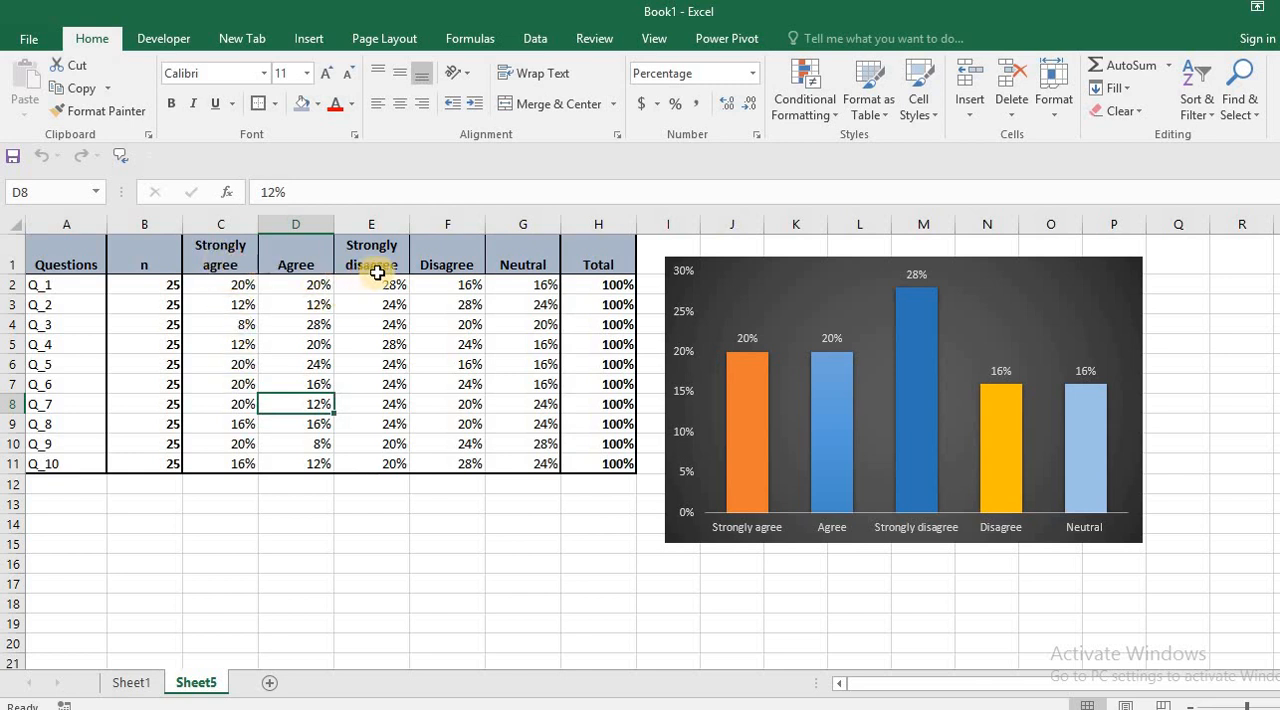
click(271, 364)
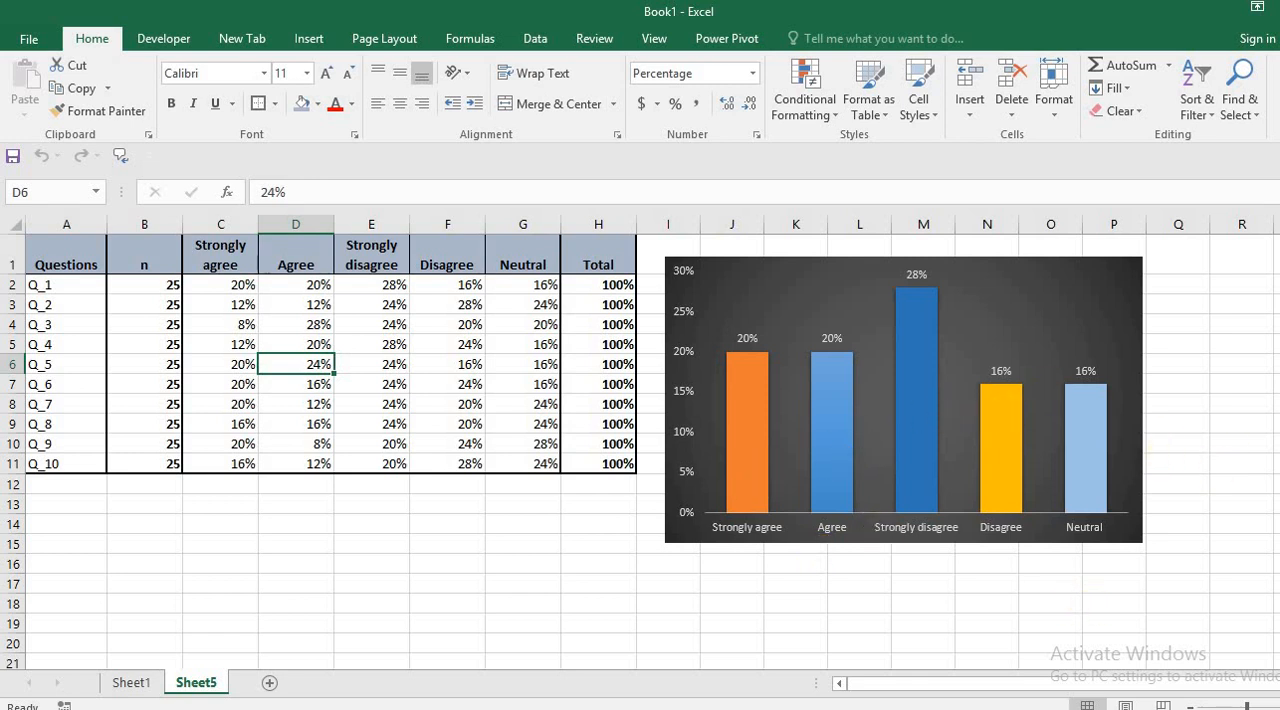
drag(1247, 706, 1251, 706)
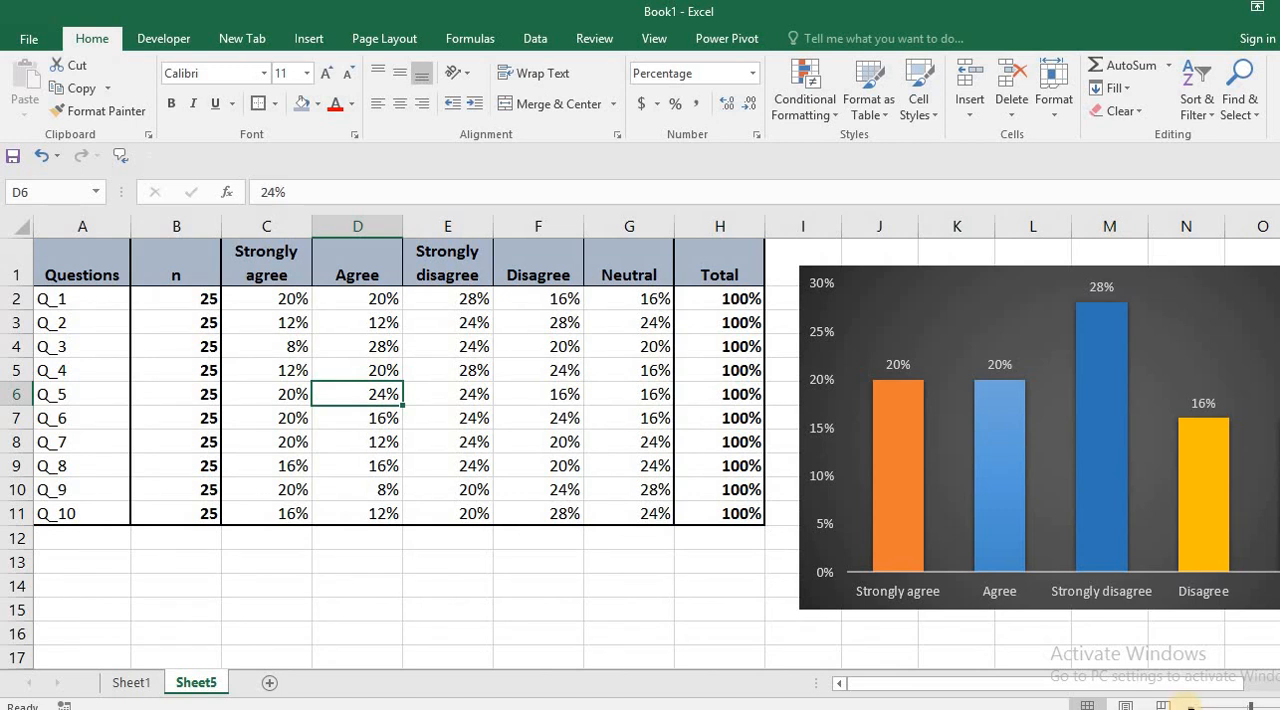
click(1189, 706)
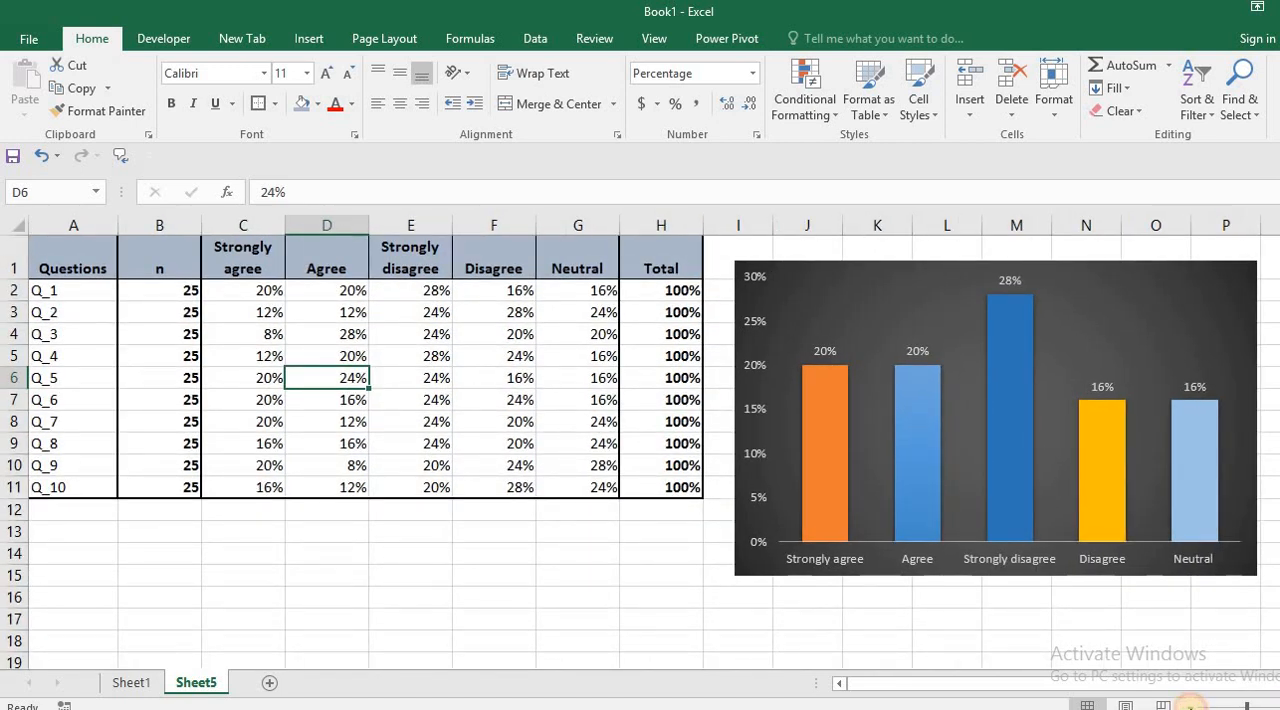
click(1190, 706)
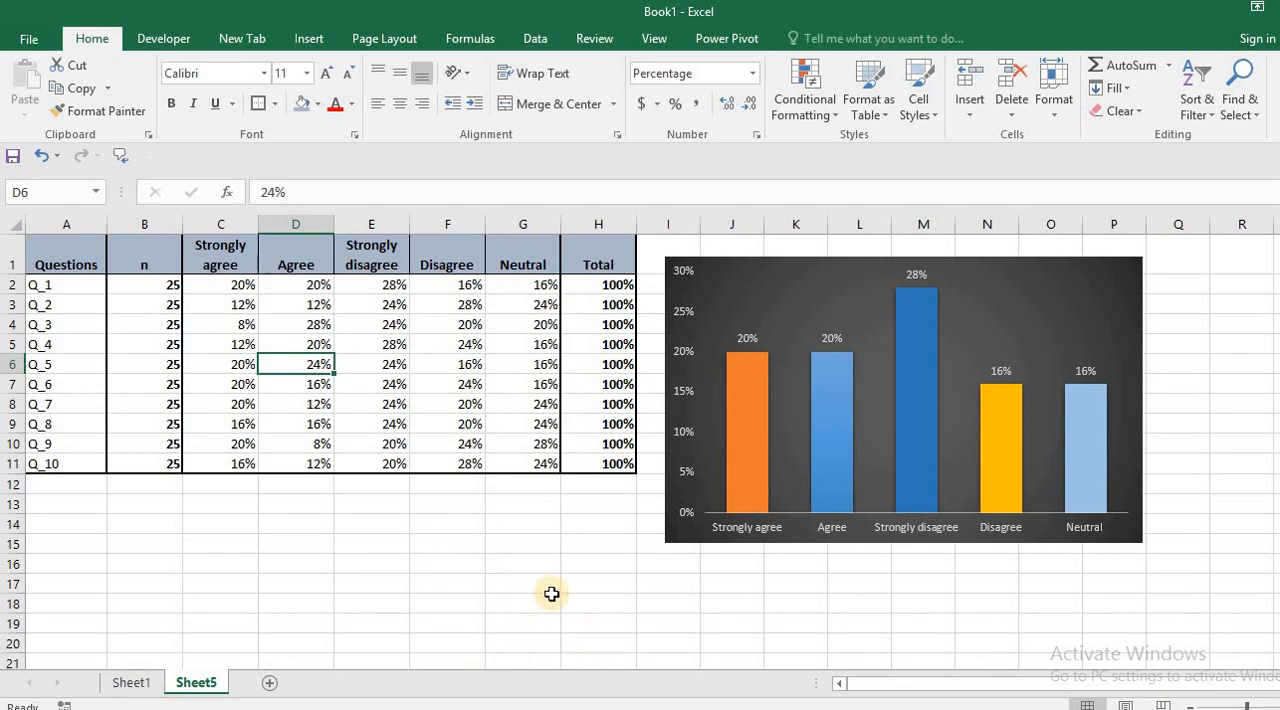
Step: Switch back to Document1 in Word and review the whole evaluation form at a smaller zoom
mouse_move(575, 709)
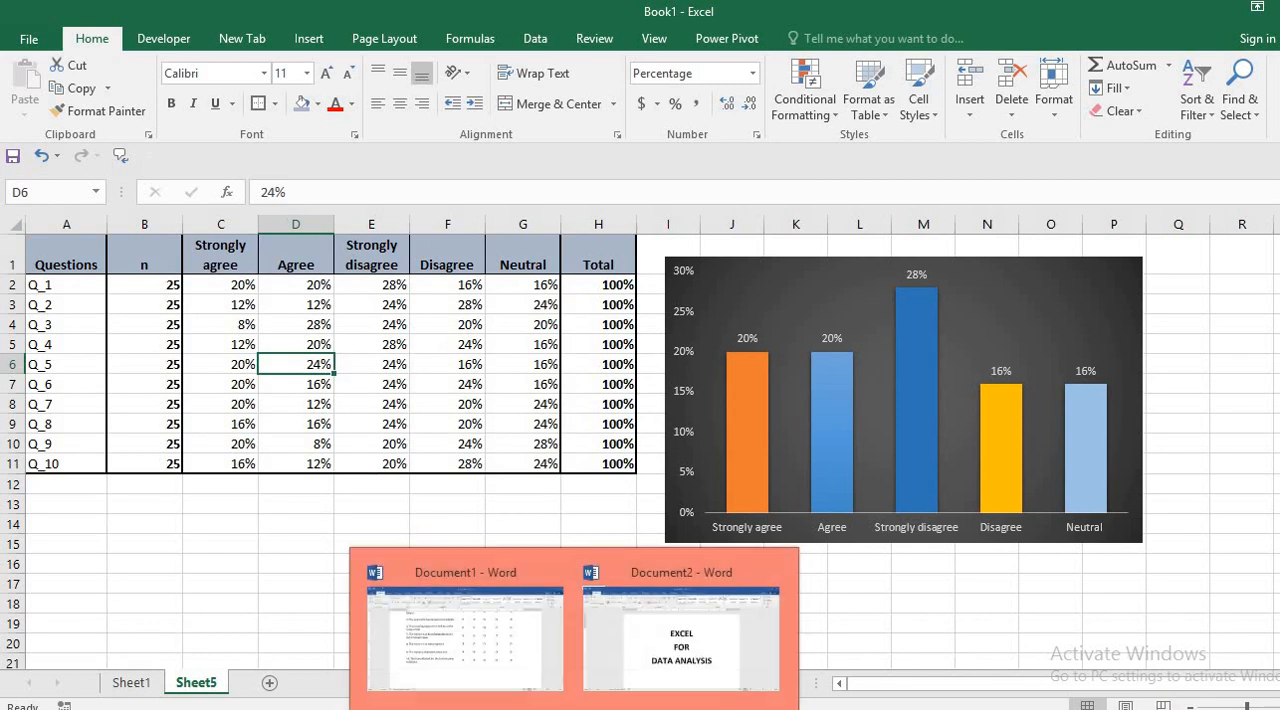
click(500, 638)
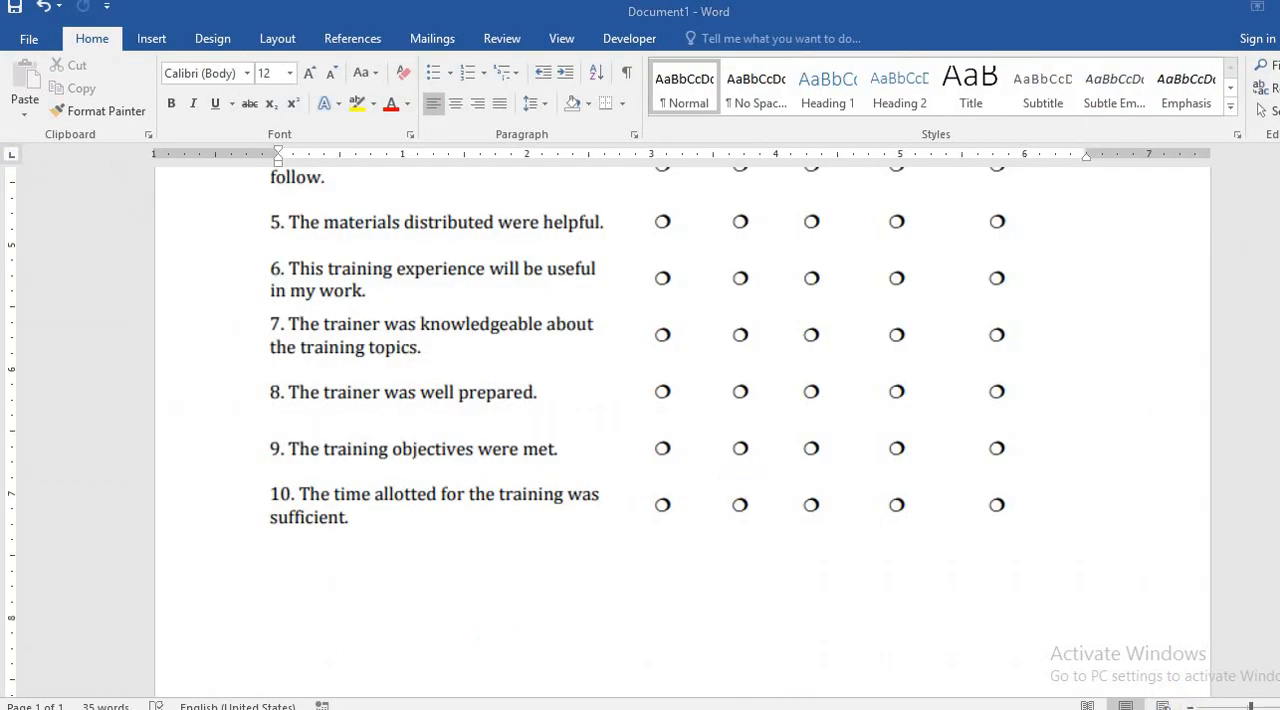
click(1190, 706)
click(1190, 706)
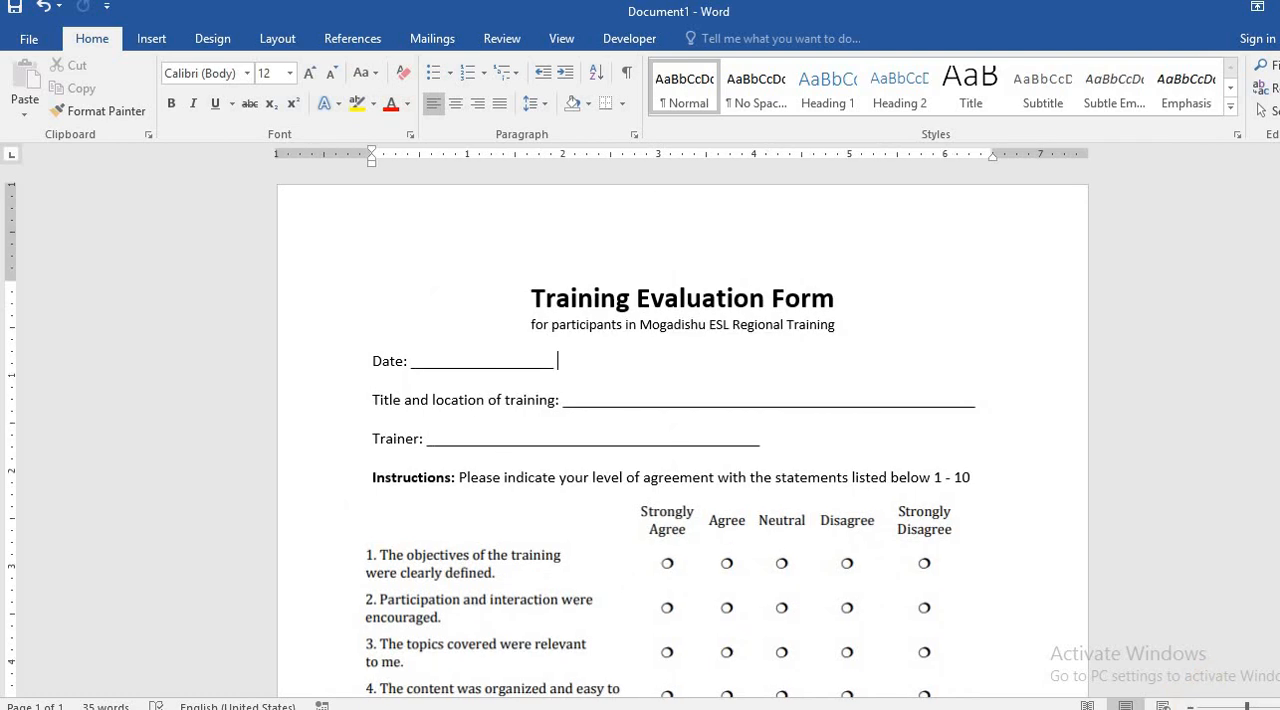
scroll(797, 672, down, 8)
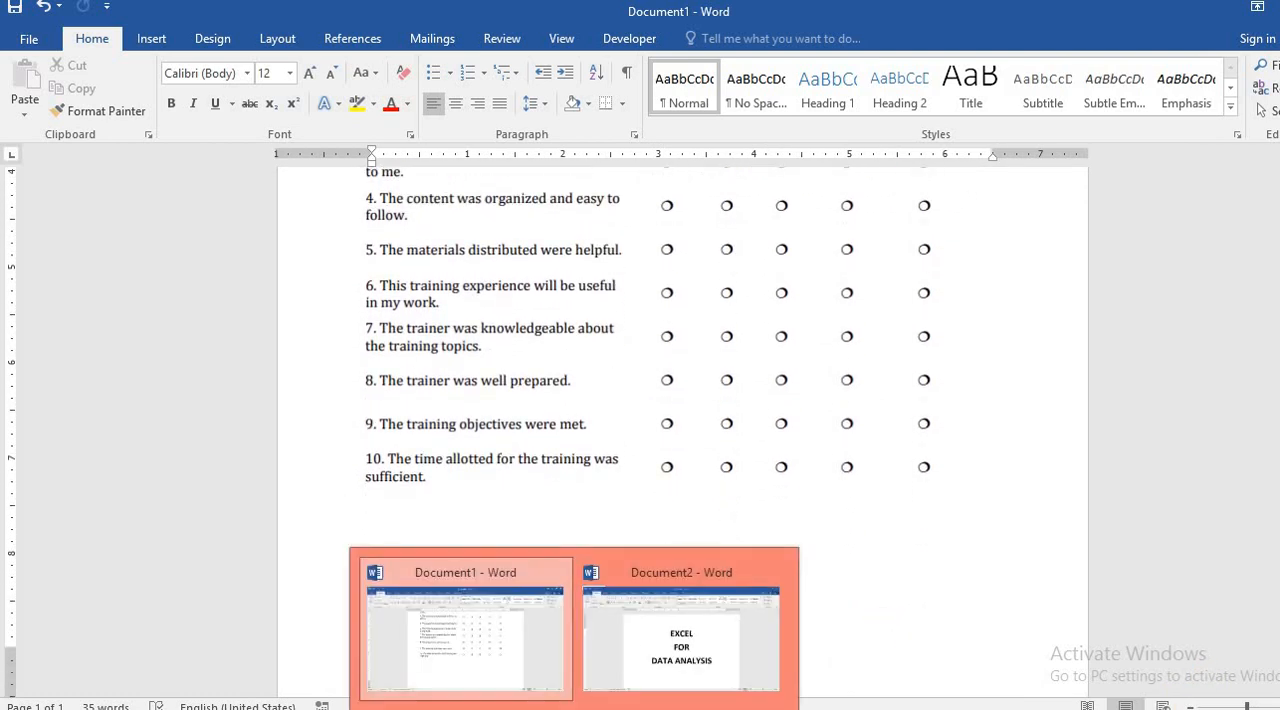
Step: Return to Book1 in Excel and examine the respondents' answers on Sheet1 down to the last record, then reopen the Sheet5 summary
mouse_move(388, 709)
click(365, 660)
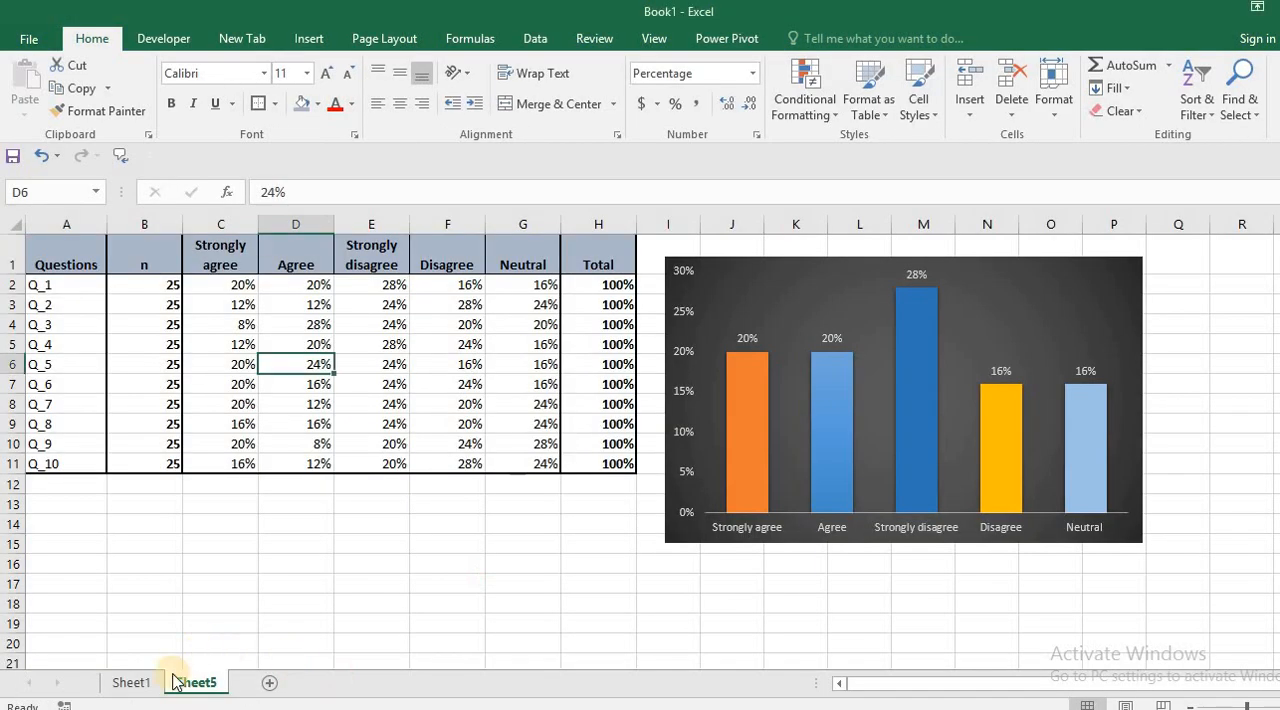
click(133, 683)
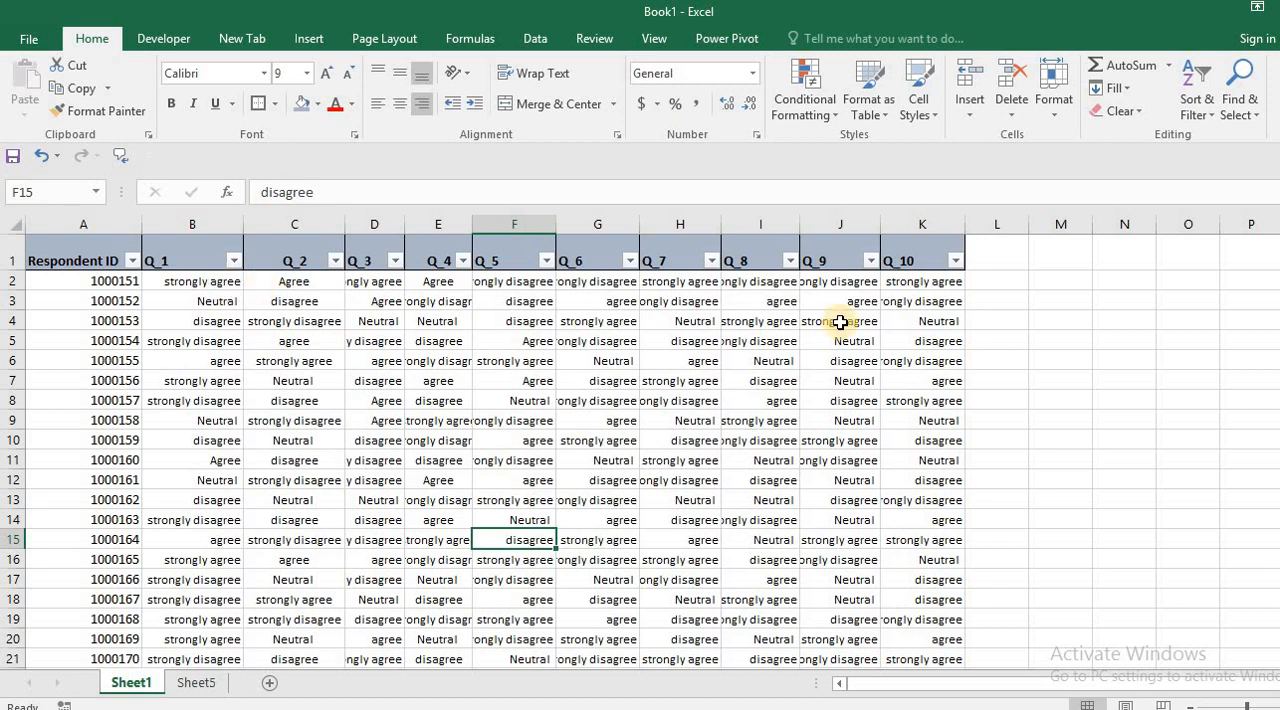
drag(1279, 326, 1279, 360)
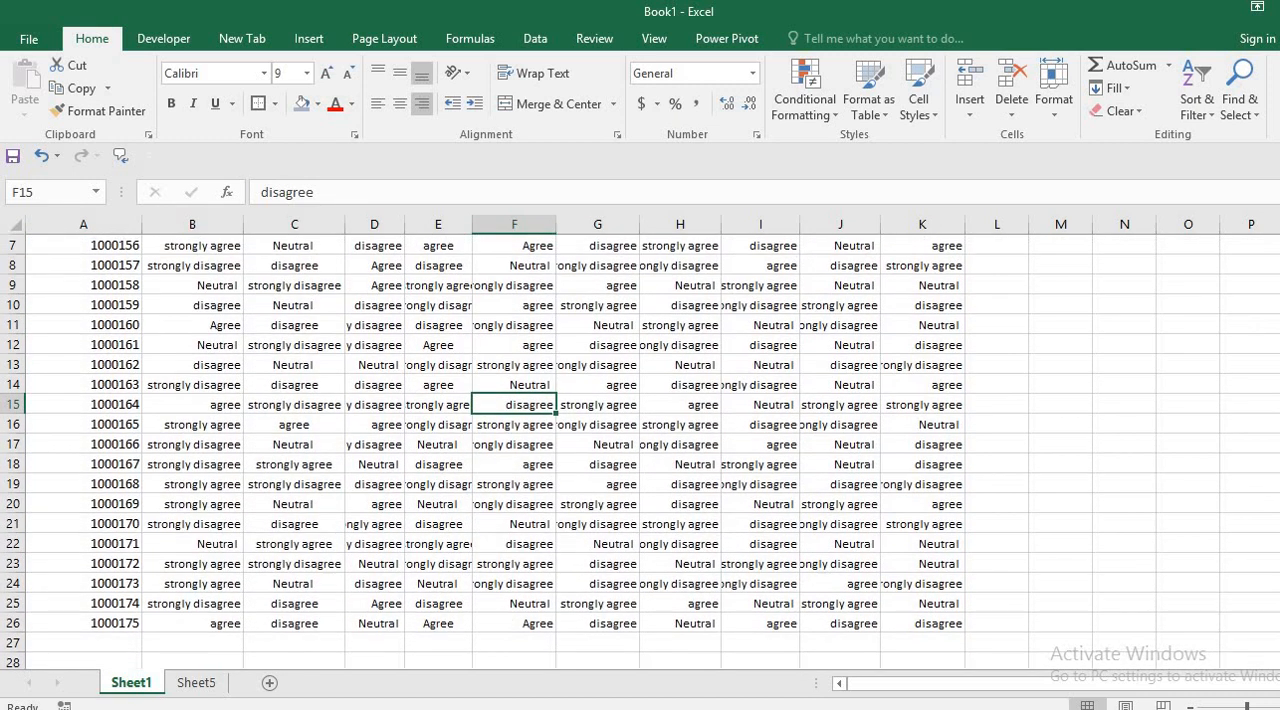
drag(1279, 418, 914, 263)
click(205, 684)
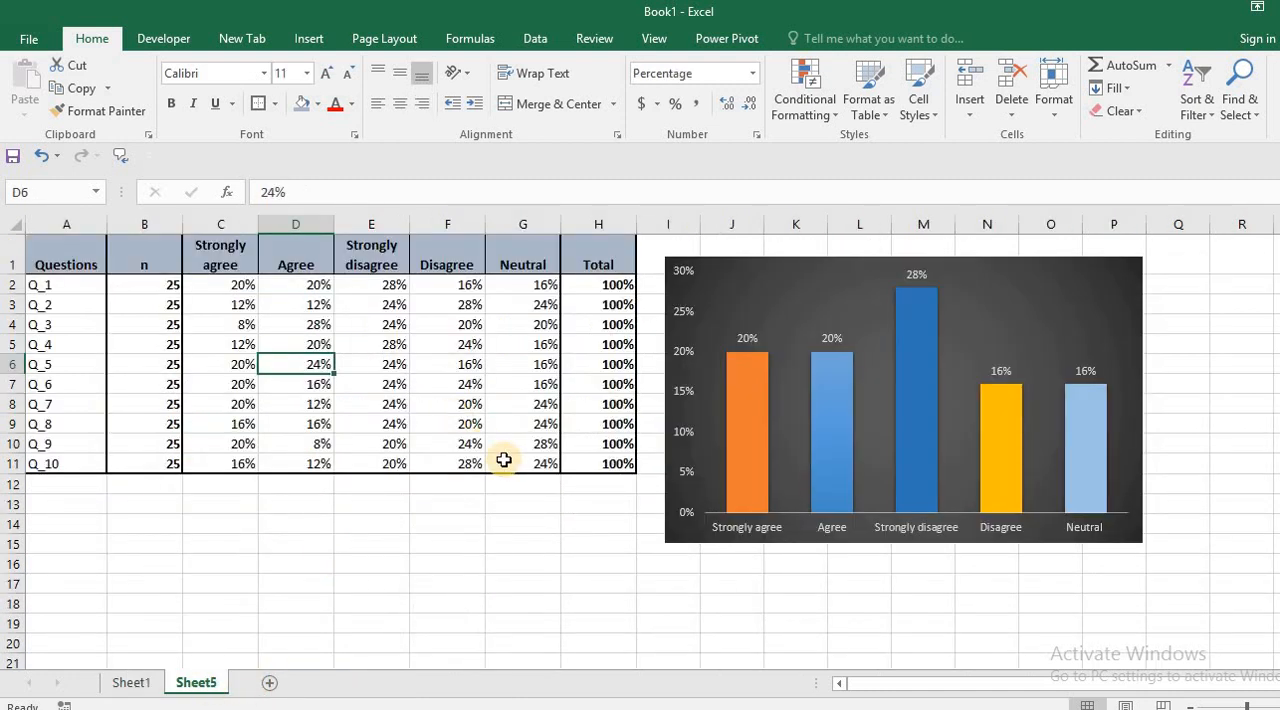